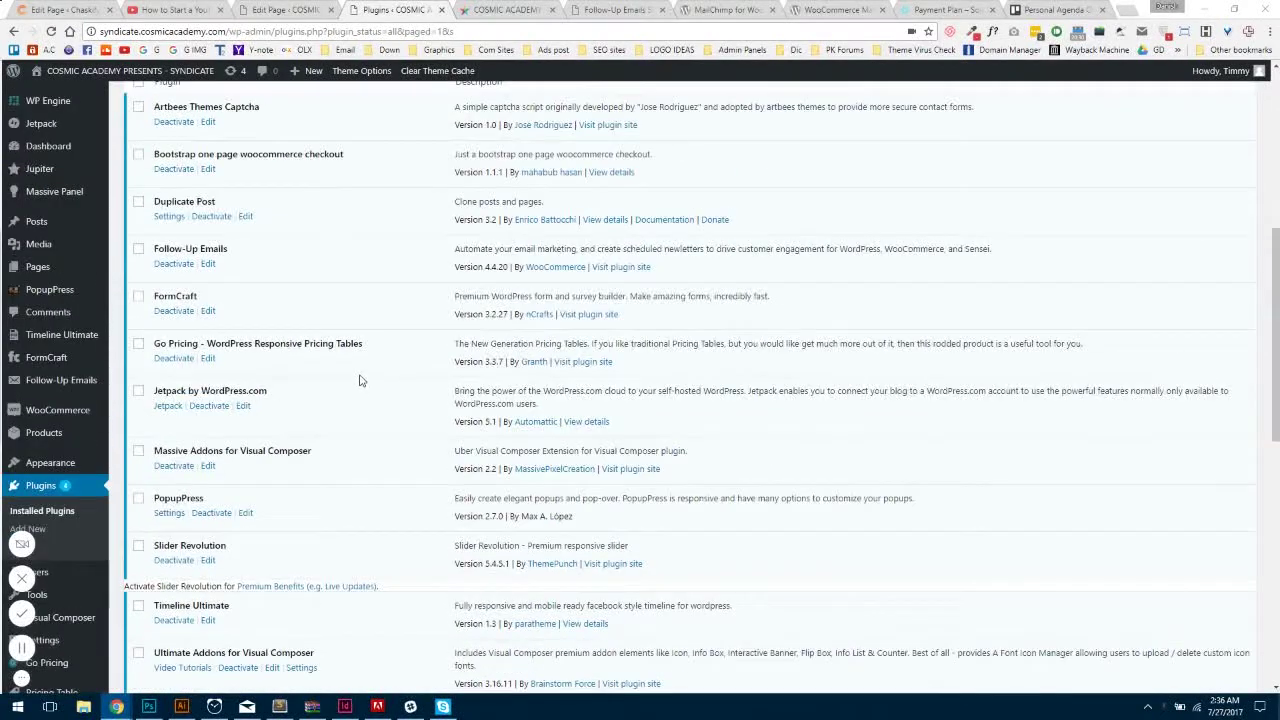
scroll(361, 380, up, 2)
Step: Open the Duplicate Post plugin's settings from the installed Plugins list
drag(215, 401, 155, 400)
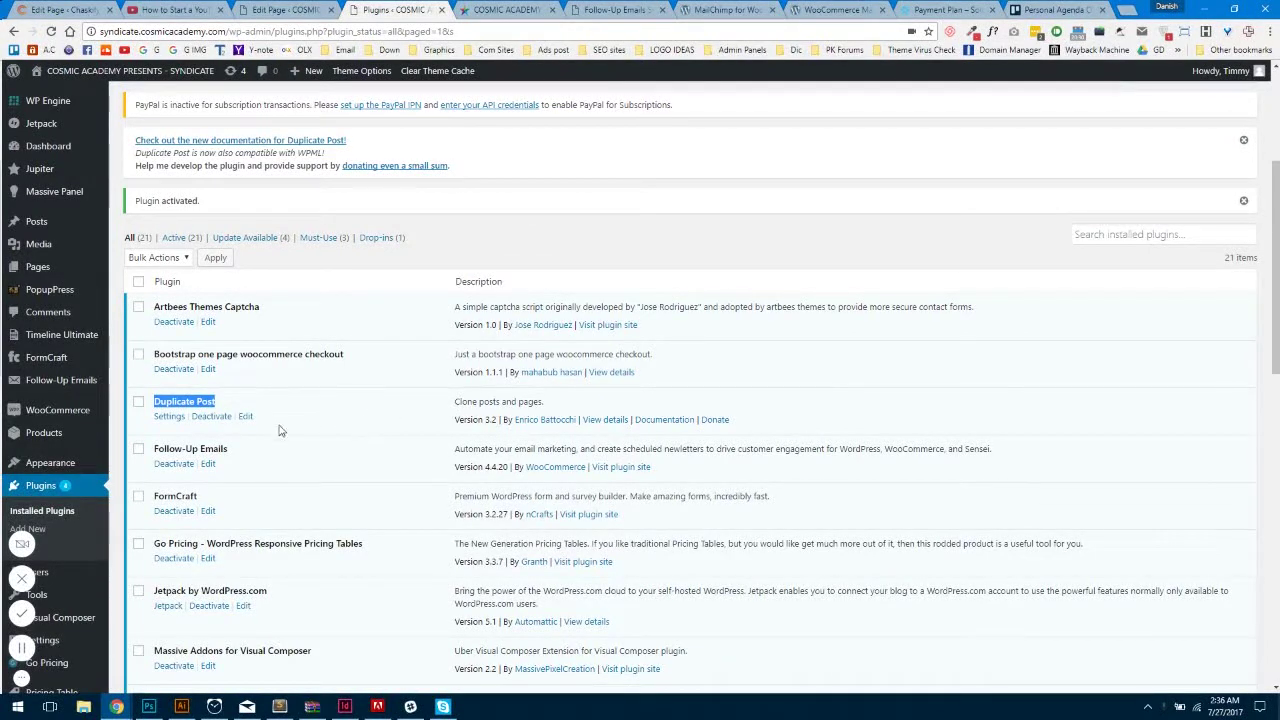
click(170, 417)
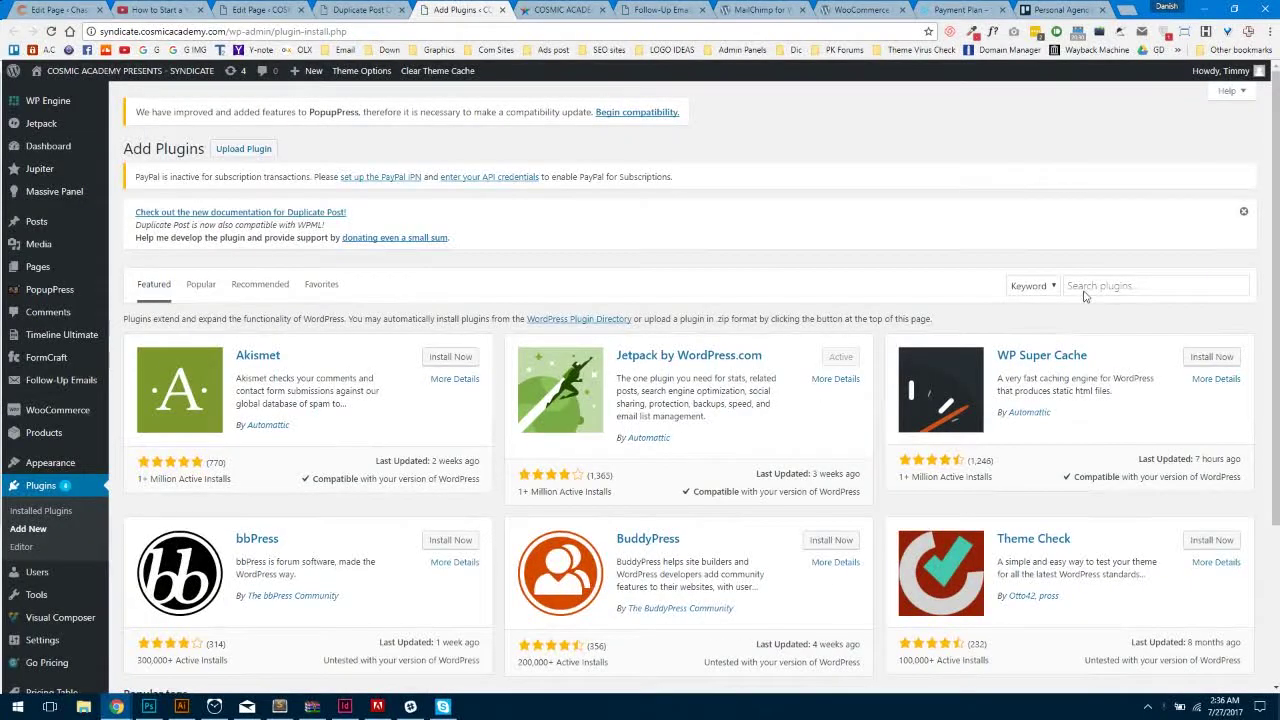
Step: Capture a screenshot of the Duplicate Post settings page, then return to Add Plugins
click(1083, 288)
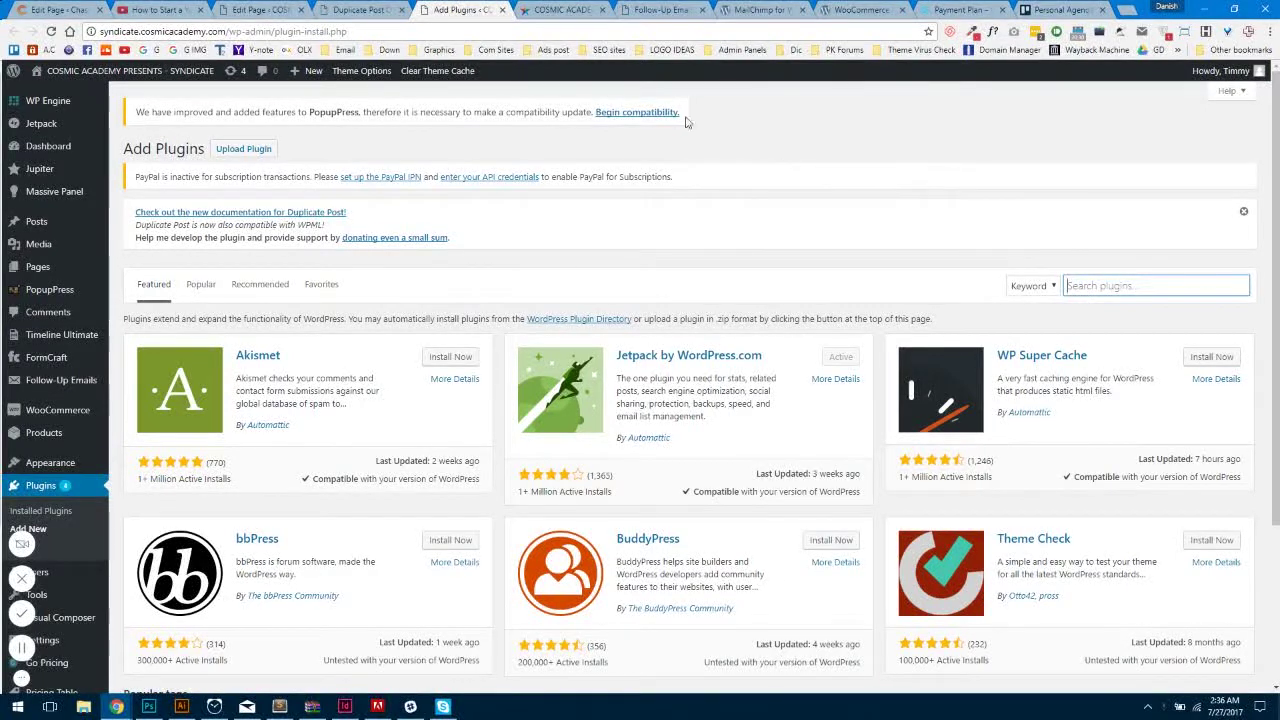
click(390, 10)
scroll(330, 548, down, 3)
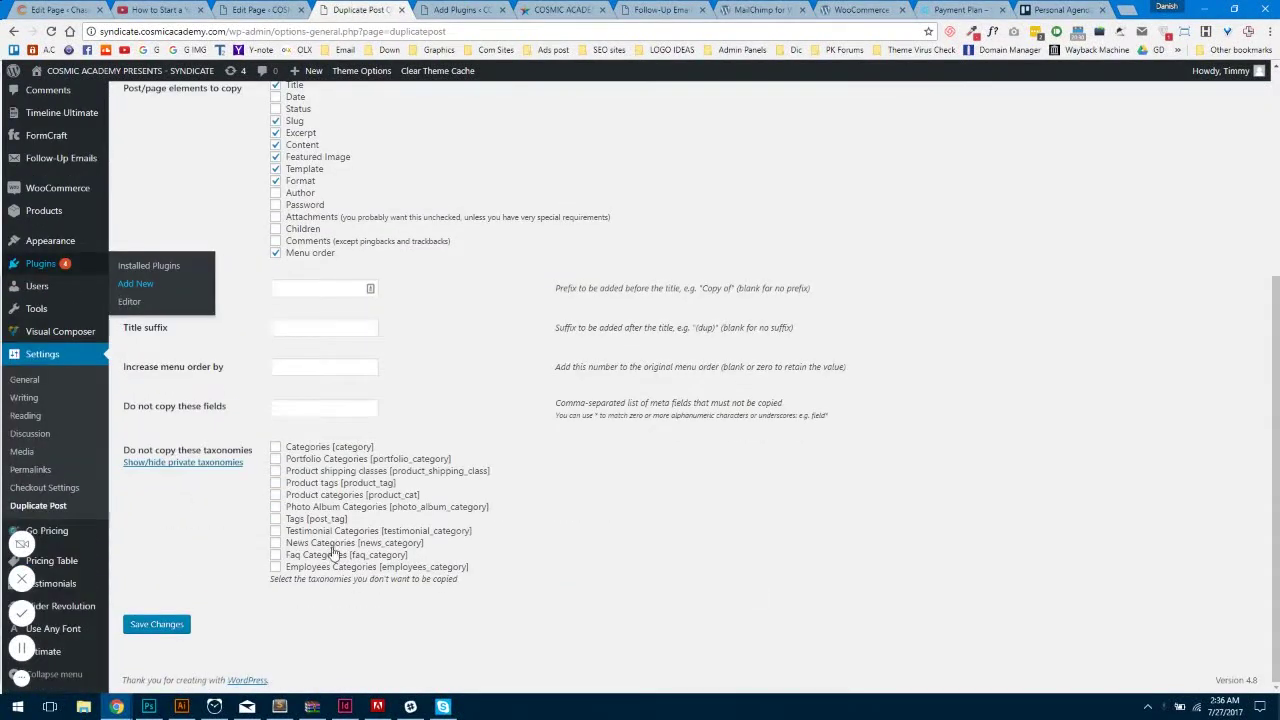
key(Print)
drag(249, 422, 561, 597)
click(438, 9)
Step: Search the plugin directory for 'duplicate post'
click(1078, 287)
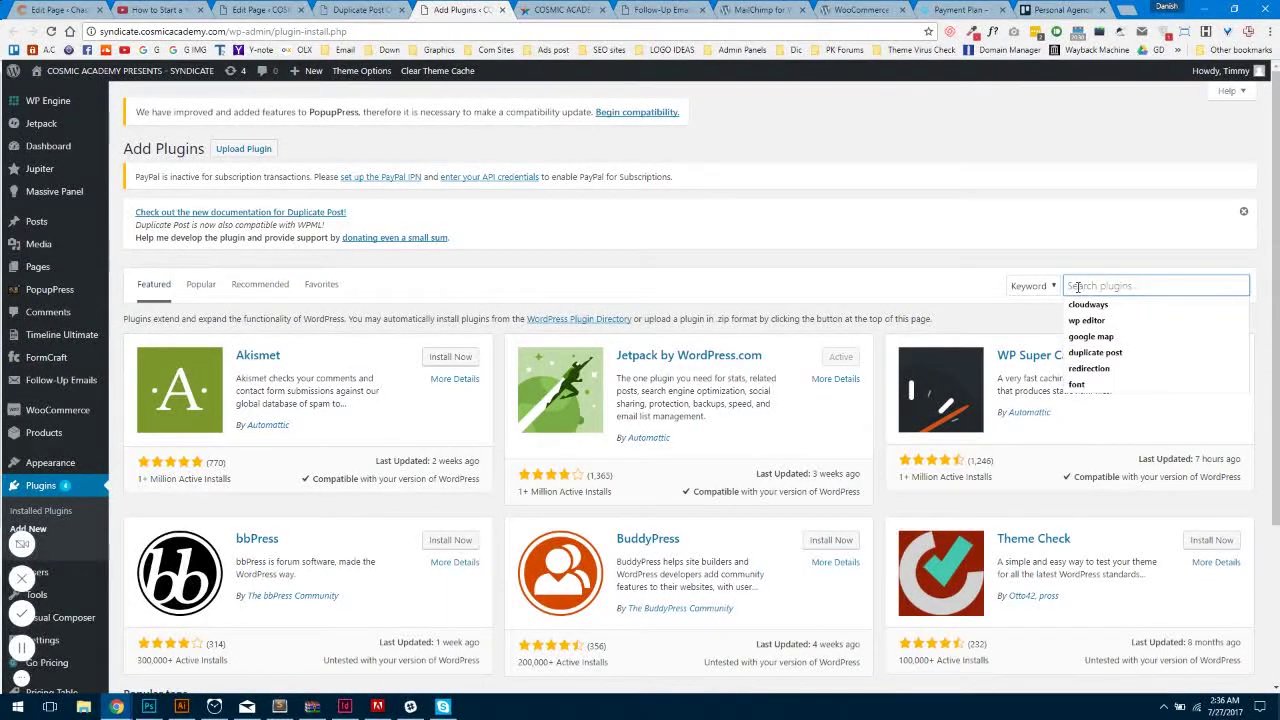
text(duplicate post)
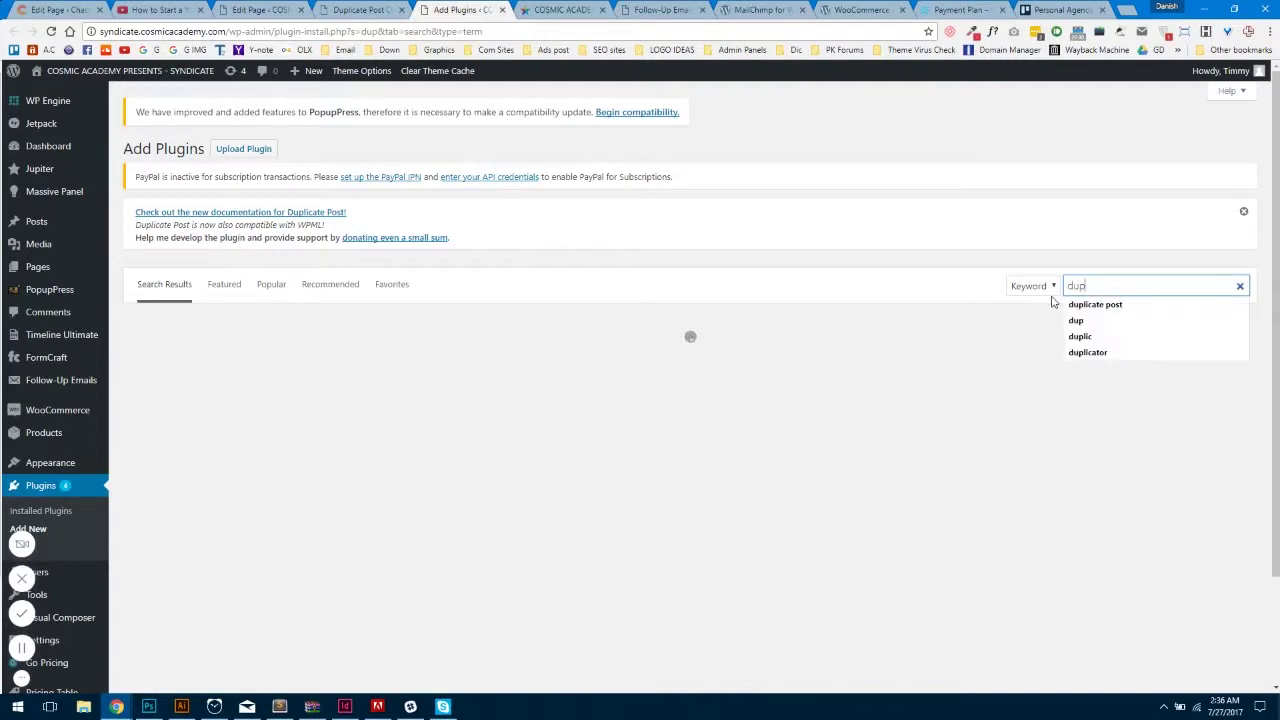
click(1077, 305)
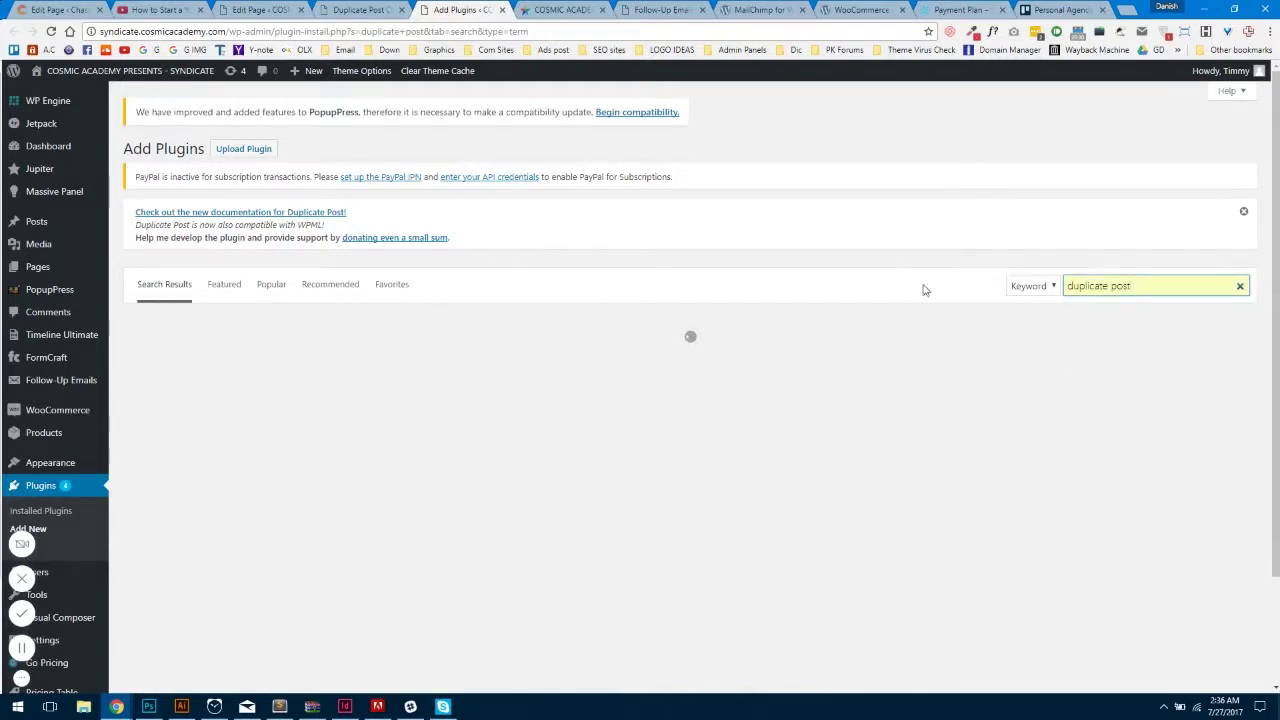
click(1147, 284)
triple_click(1153, 285)
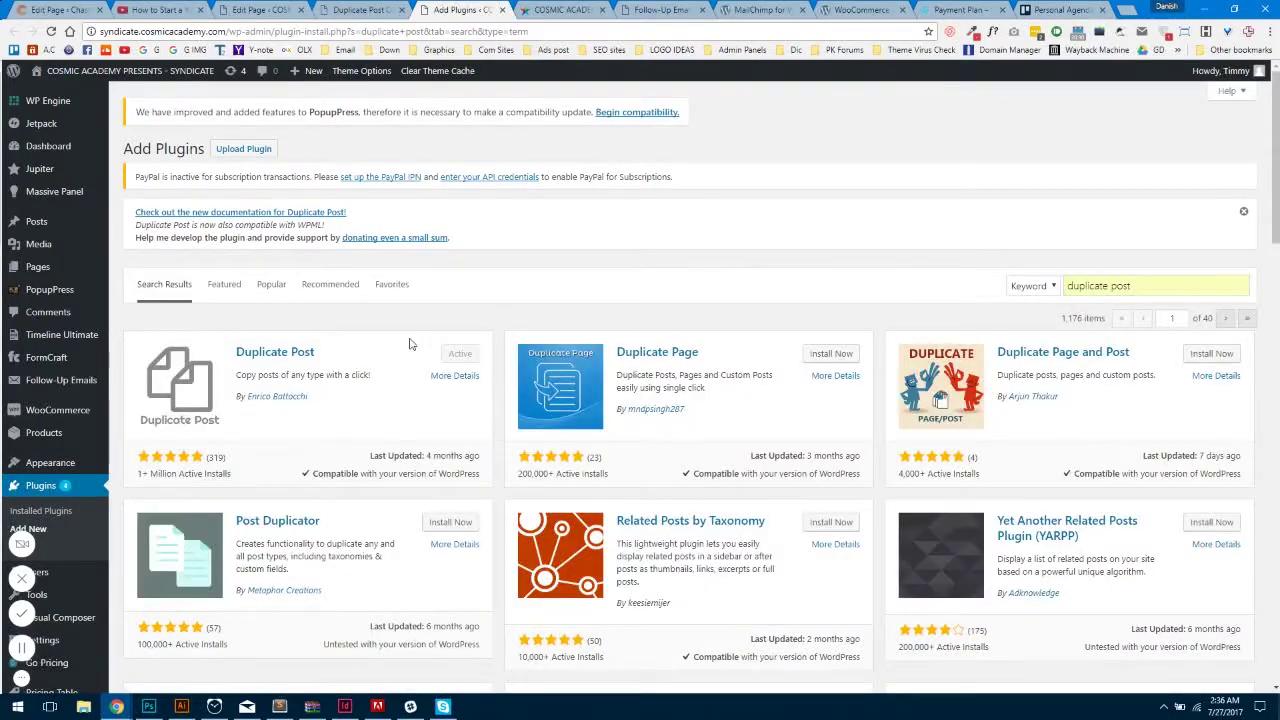
Step: Screenshot the Duplicate Post result showing Active, then close the Add Plugins tab
scroll(409, 344, down, 2)
key(Print)
drag(509, 177, 95, 380)
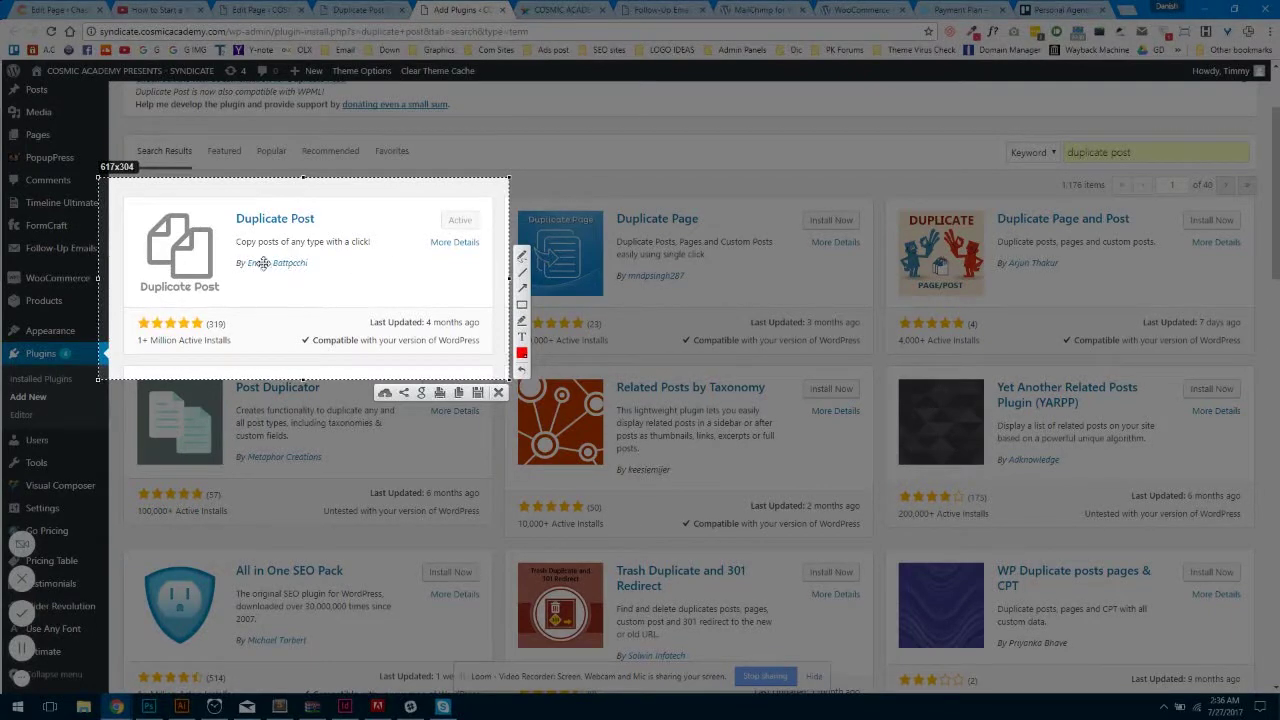
key(ctrl+c)
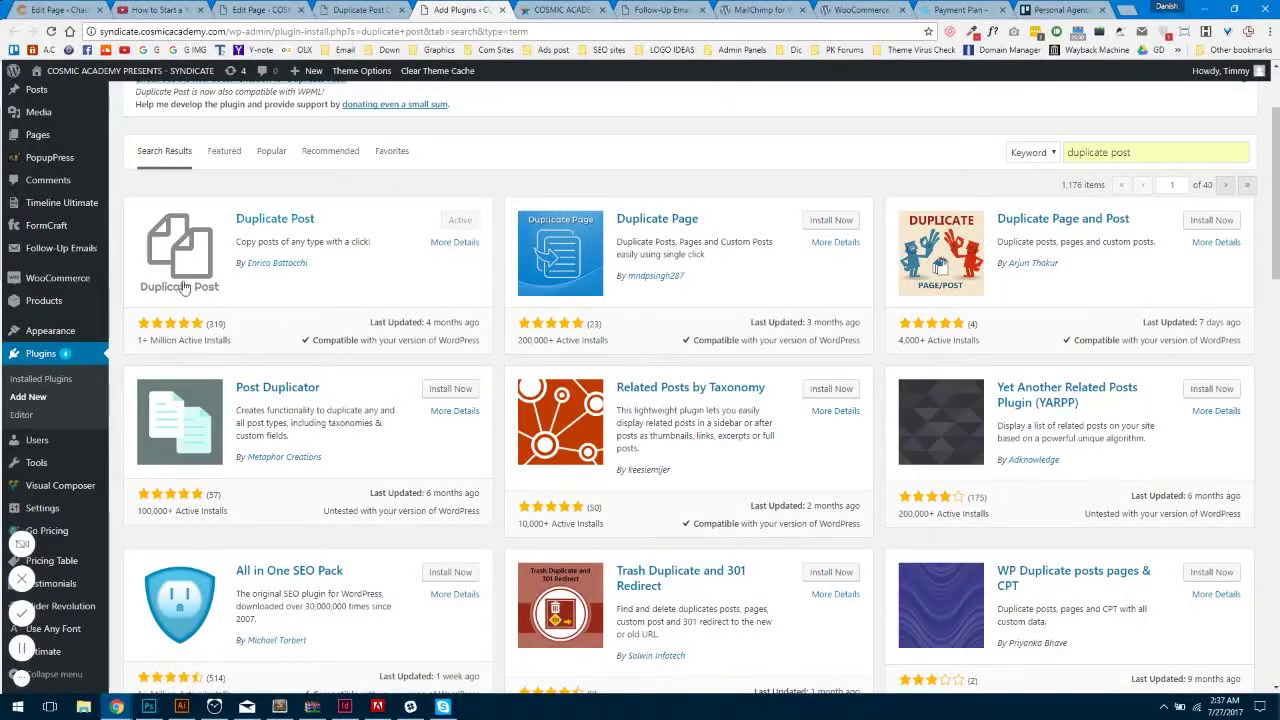
scroll(449, 232, up, 2)
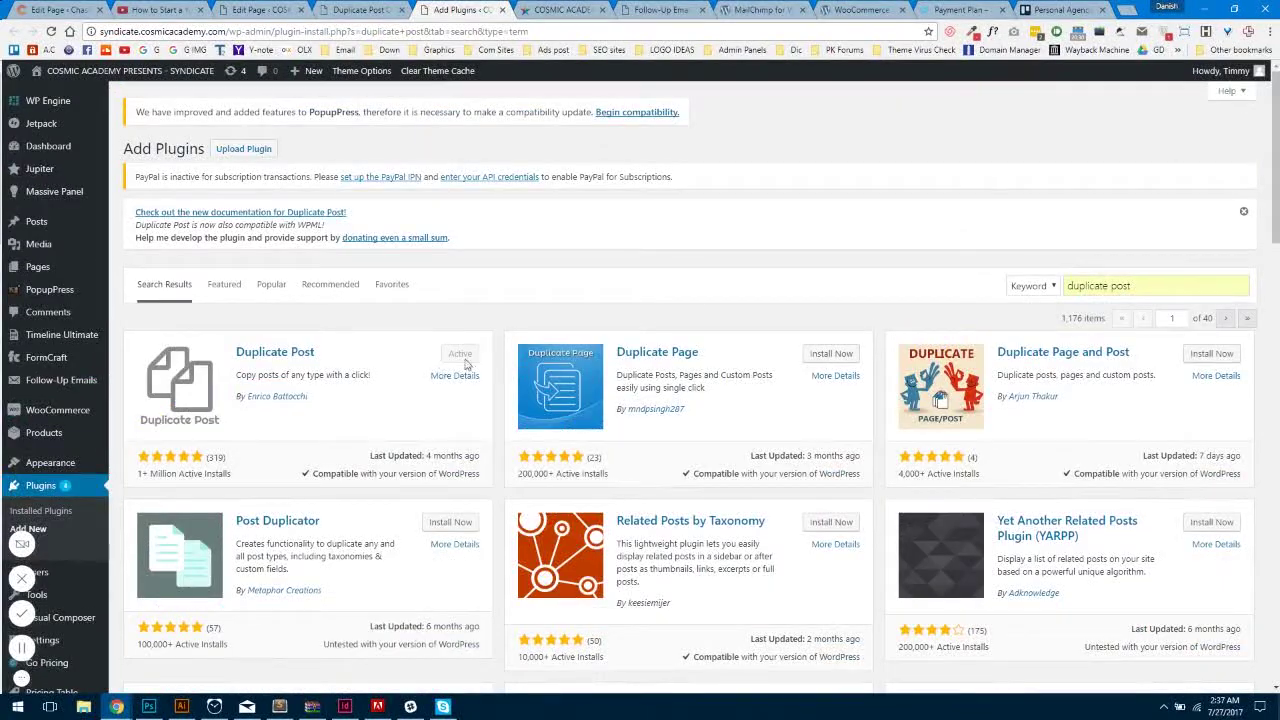
scroll(437, 360, down, 3)
scroll(420, 245, up, 2)
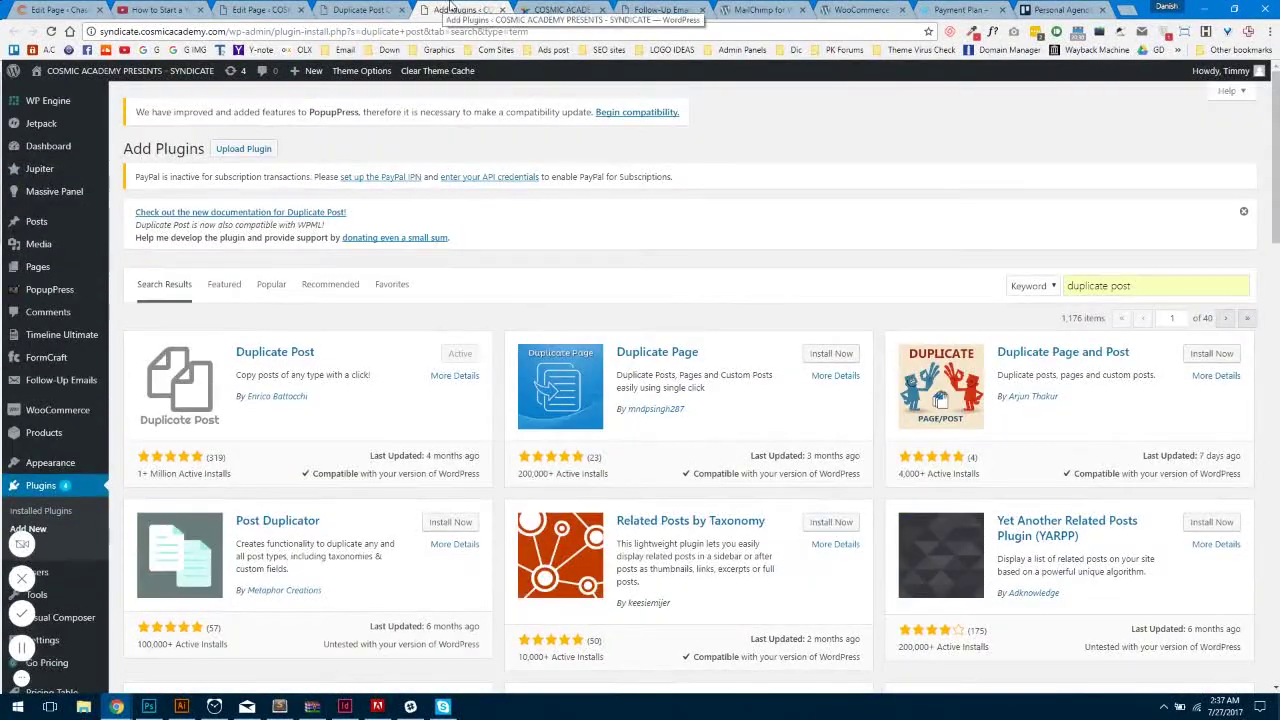
middle_click(440, 12)
Step: Open the PopupPress popups list in a new tab
scroll(720, 414, up, 3)
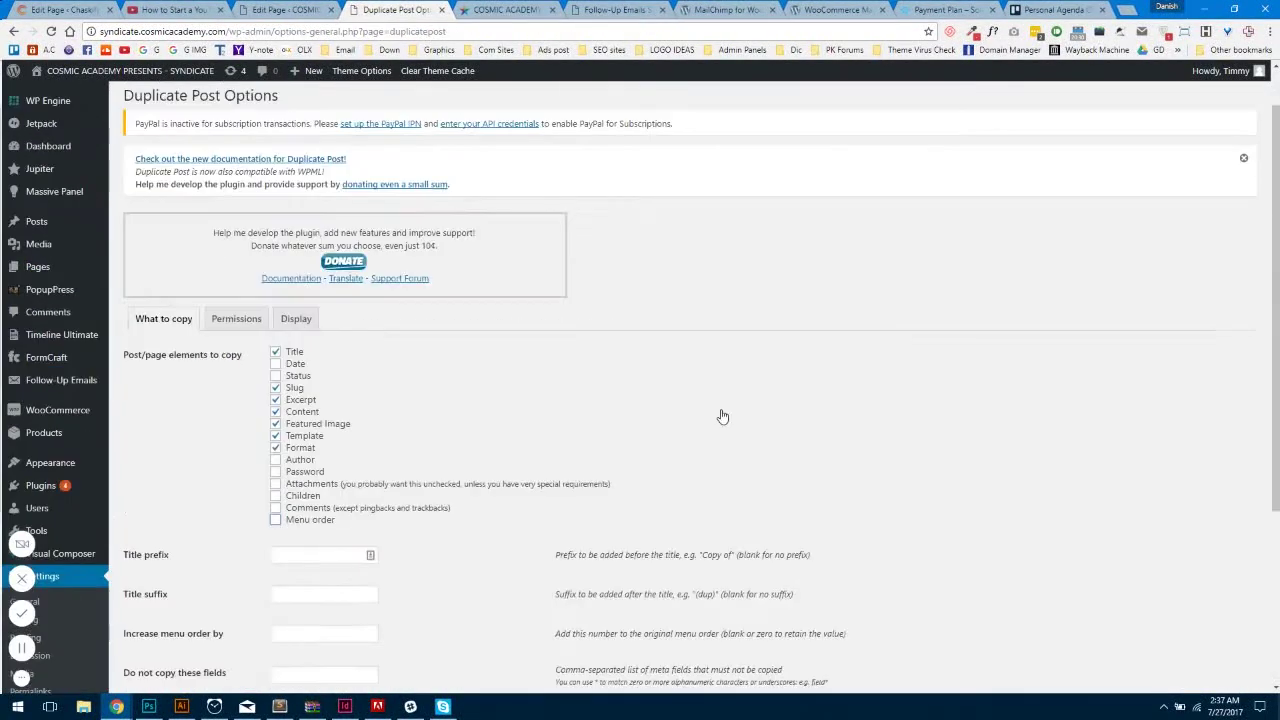
scroll(520, 400, up, 1)
scroll(531, 414, down, 3)
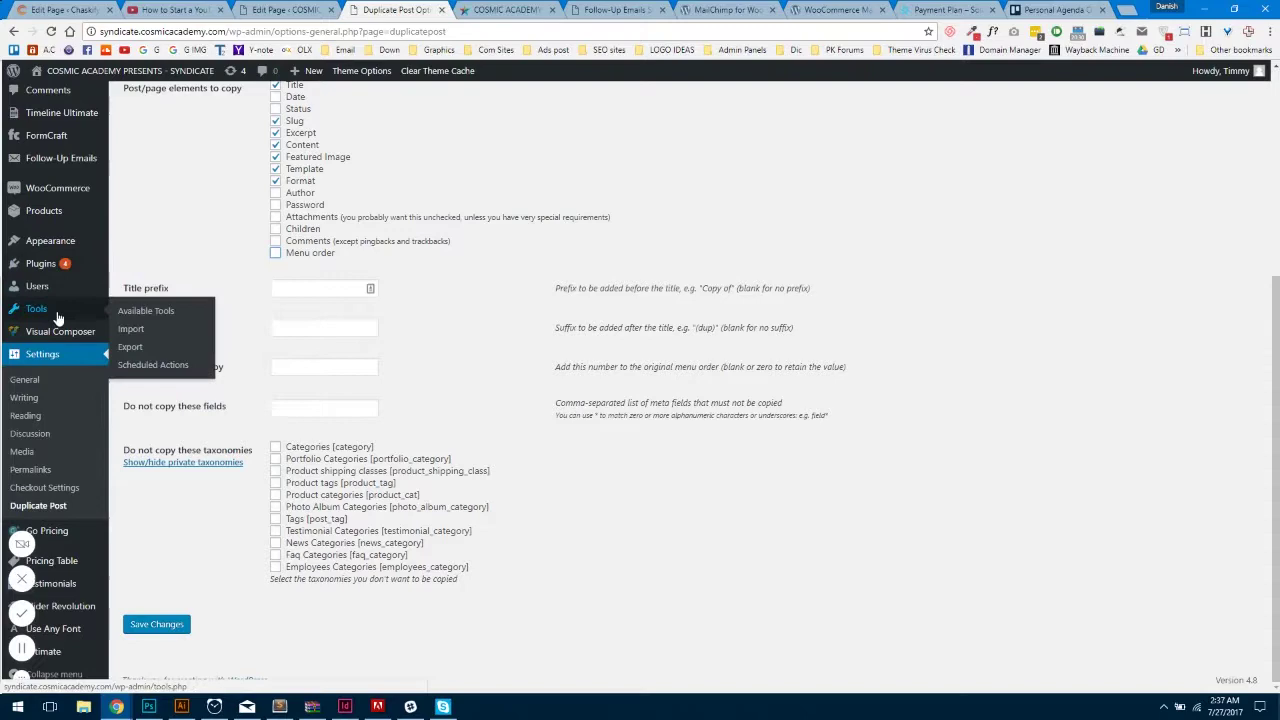
scroll(58, 312, up, 2)
mouse_move(49, 289)
middle_click(140, 287)
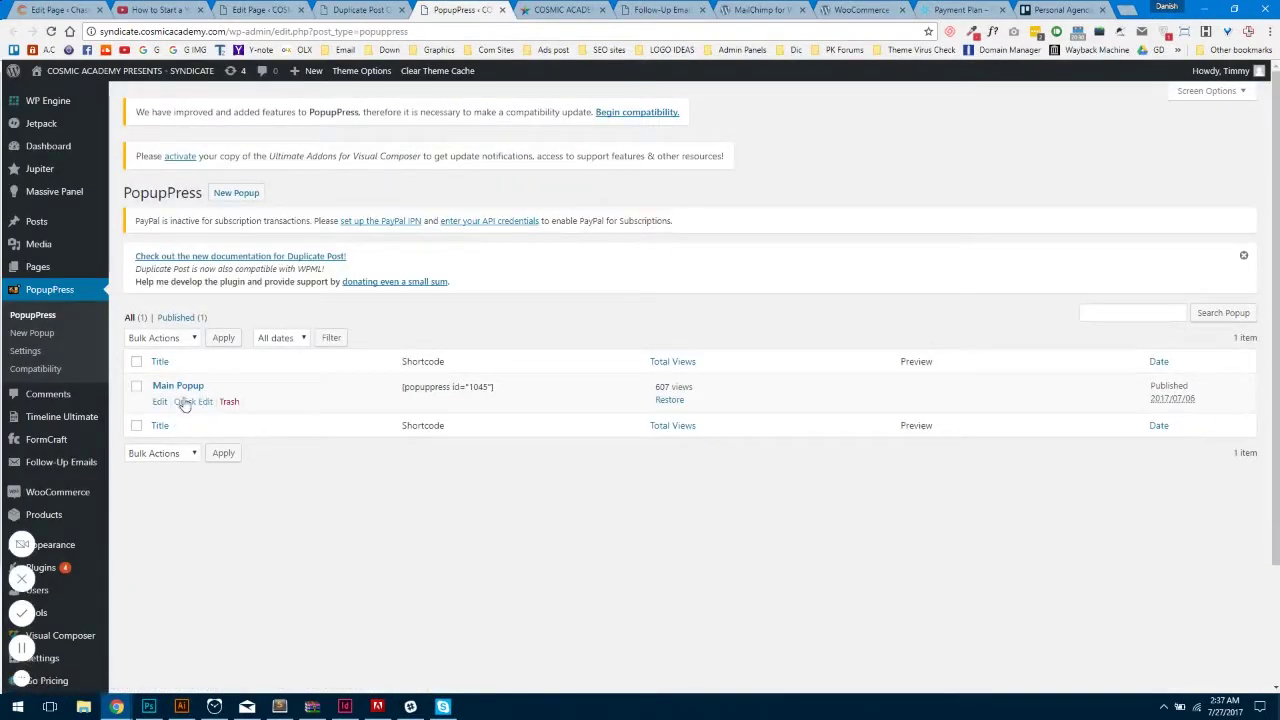
Step: Show the Duplicate Post Permissions tab with its post type list
click(378, 9)
scroll(385, 375, down, 2)
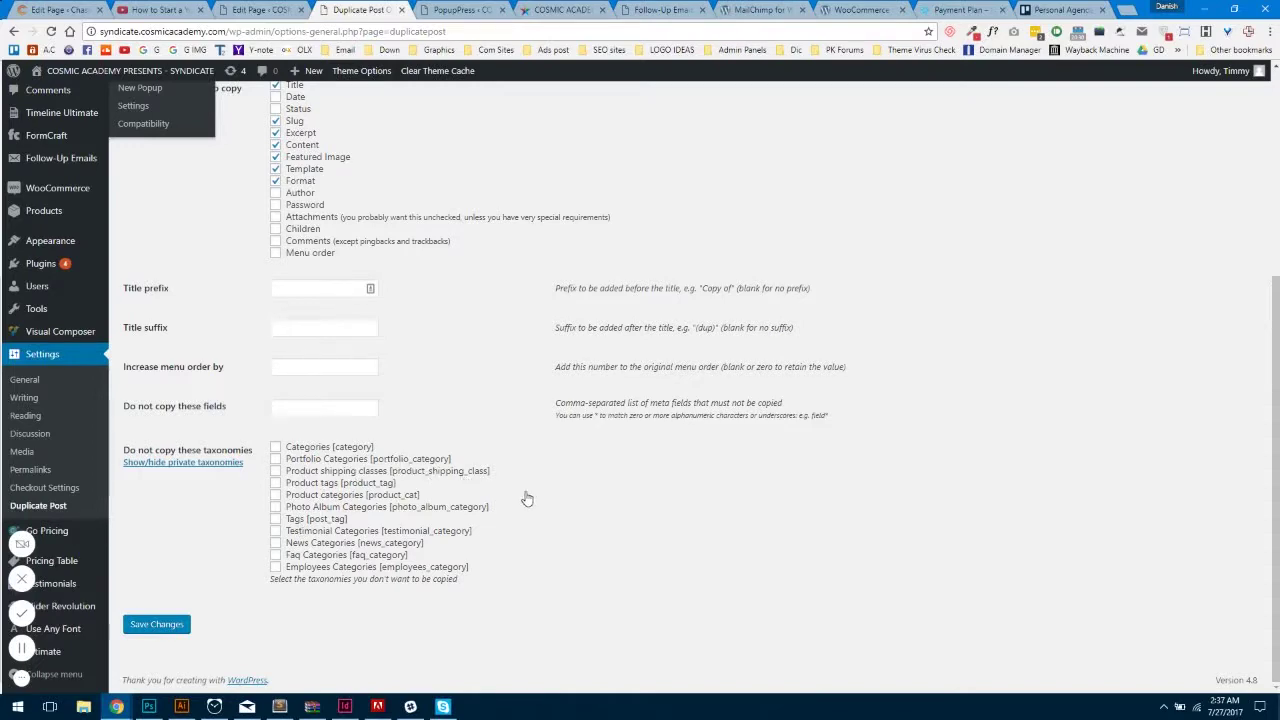
scroll(532, 497, up, 3)
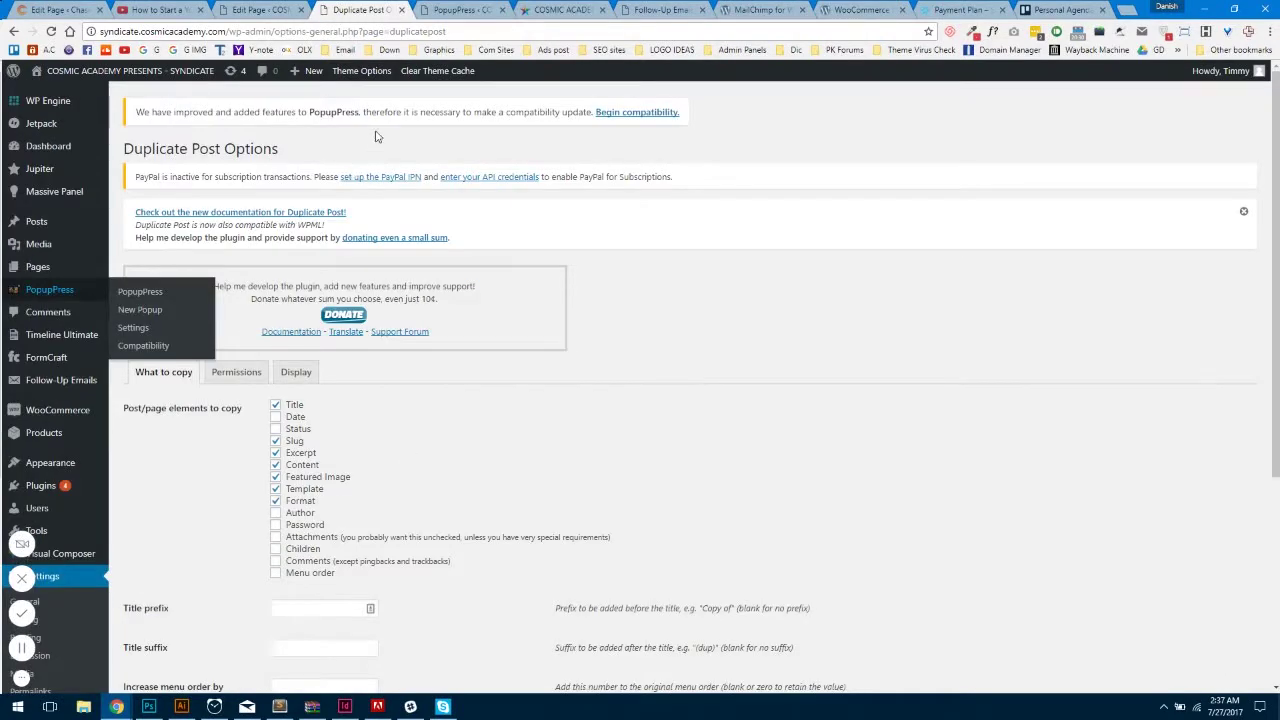
click(238, 372)
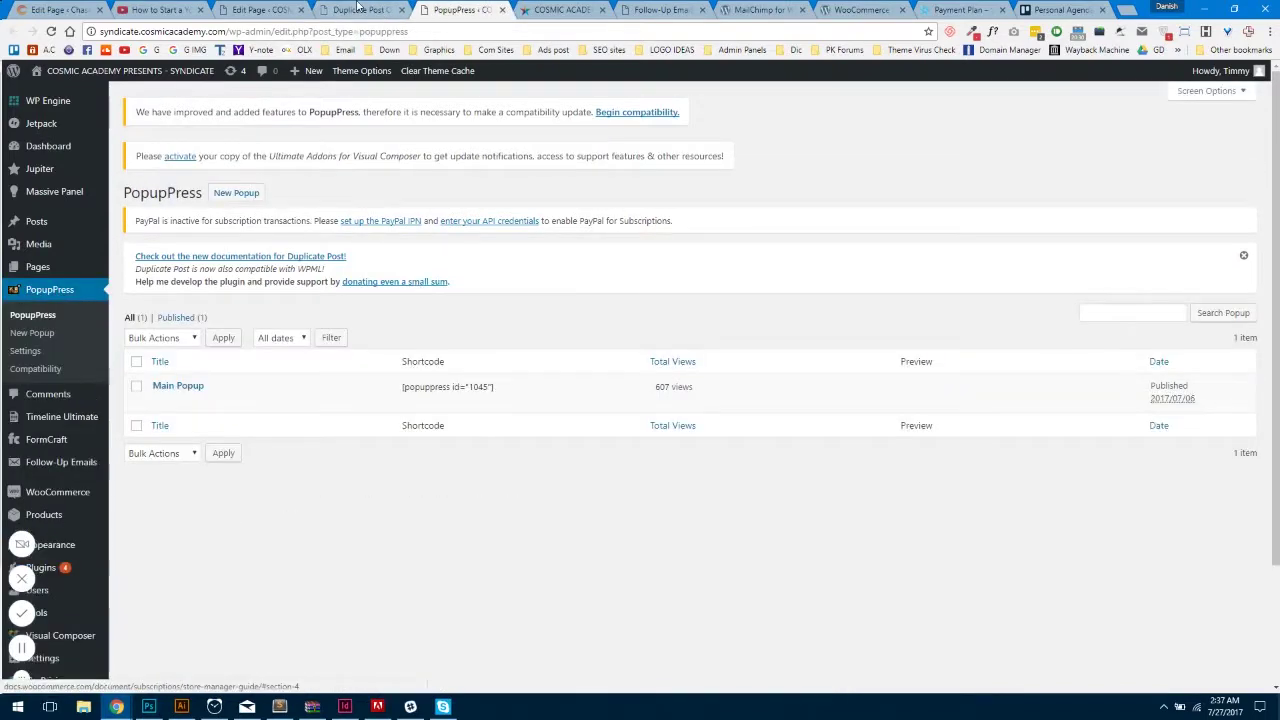
scroll(444, 372, down, 2)
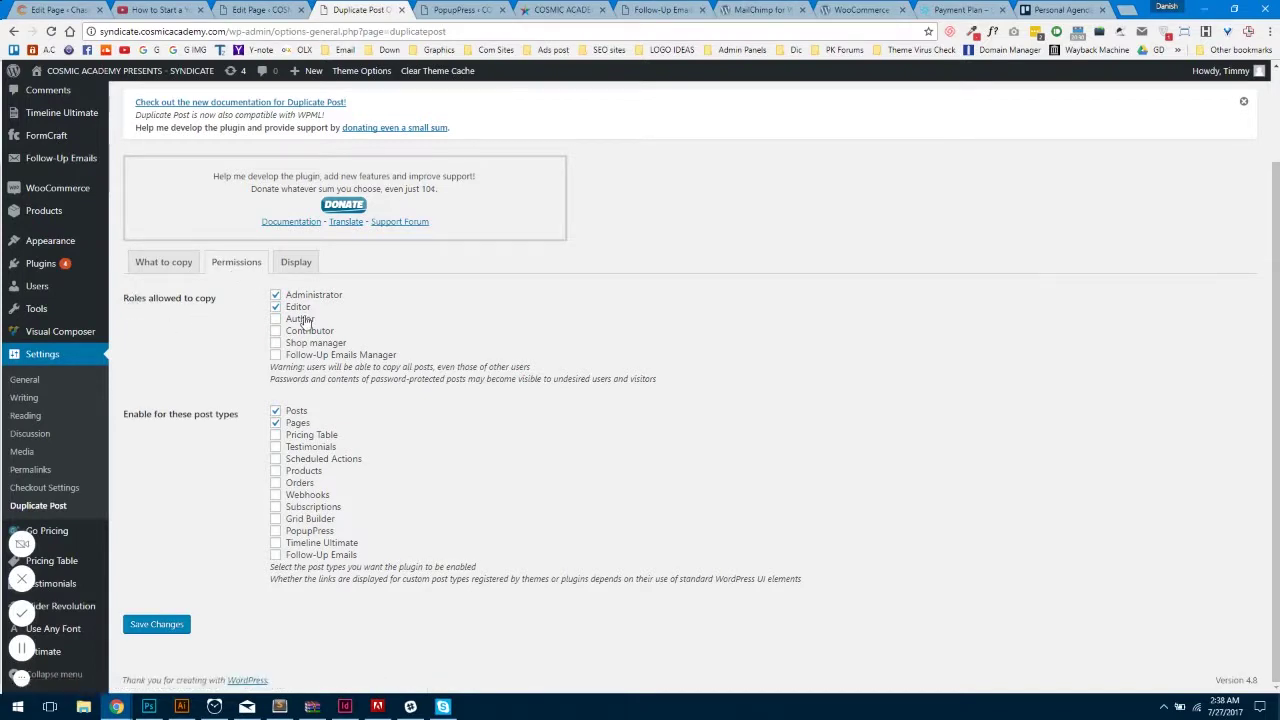
Step: Enable cloning for the four lower post types under Enable for these post types
drag(125, 298, 212, 300)
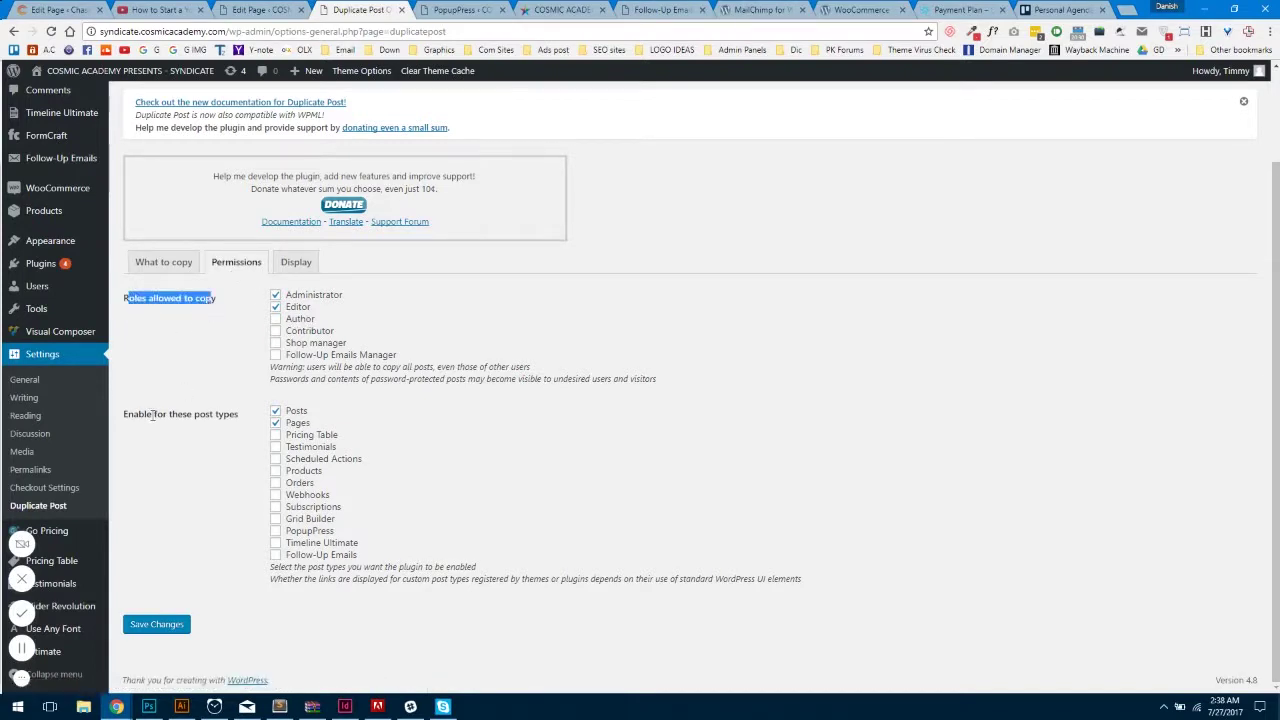
drag(132, 414, 210, 414)
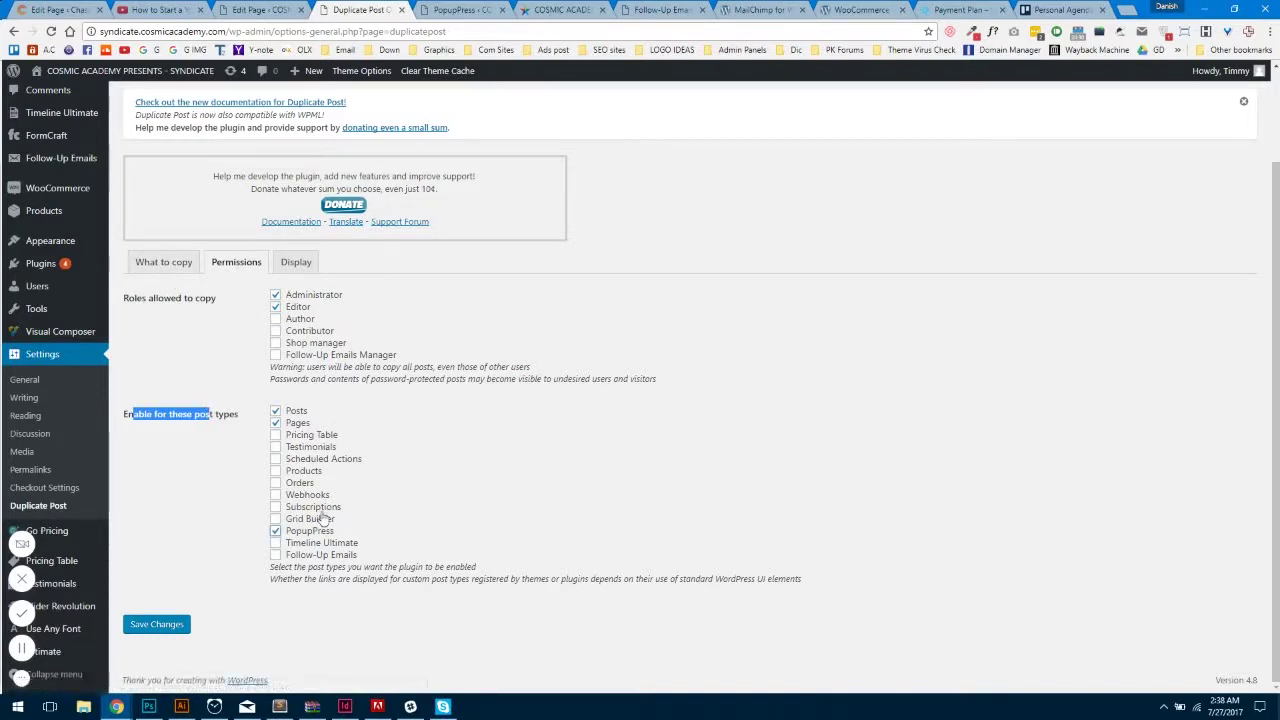
click(200, 433)
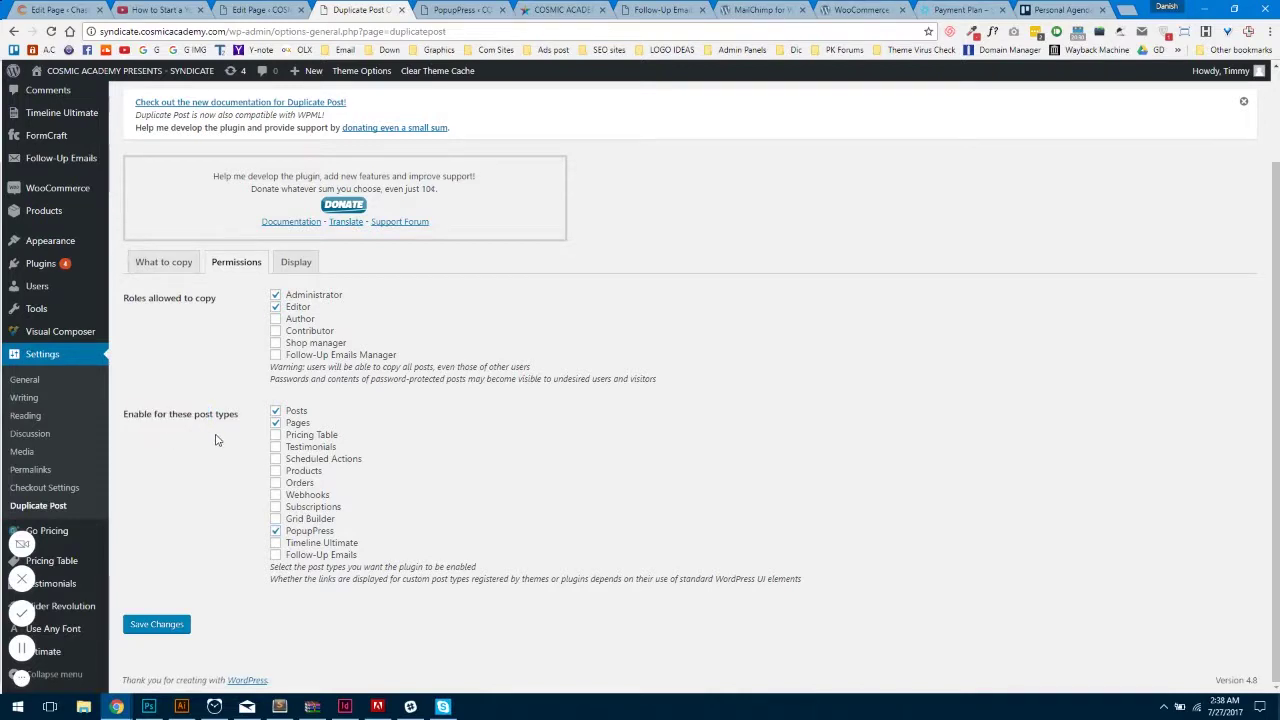
click(276, 554)
click(276, 542)
click(276, 518)
click(276, 506)
Step: Enable the four upper post types as well and save the Duplicate Post settings
click(276, 458)
click(276, 446)
click(276, 470)
click(276, 482)
click(165, 623)
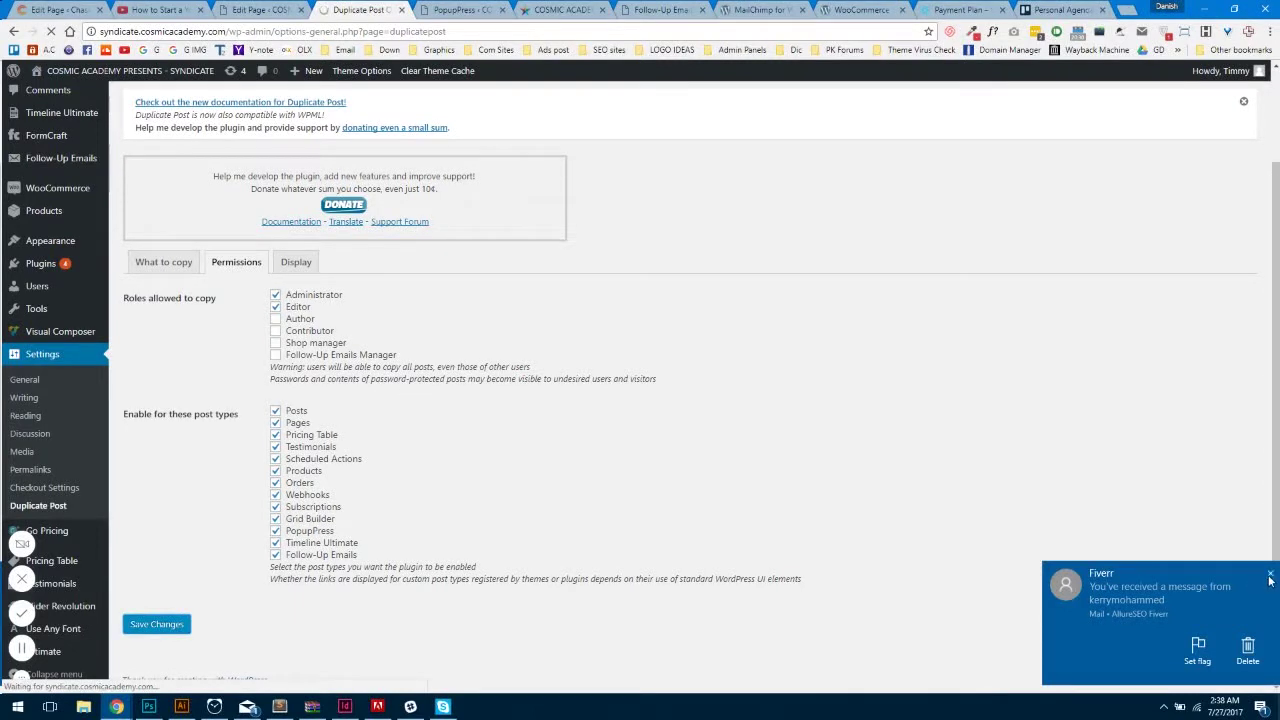
click(1270, 576)
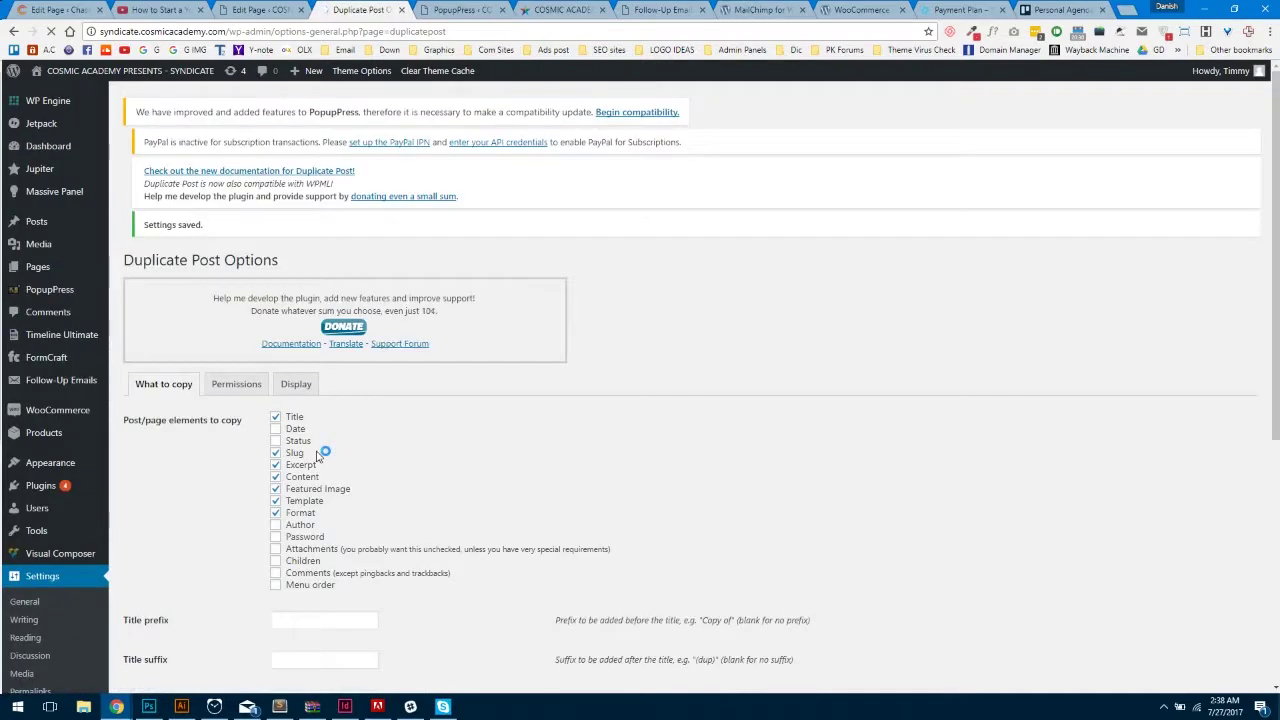
Step: Reload the PopupPress list and screenshot Main Popup's Clone action, boxed in red
click(452, 9)
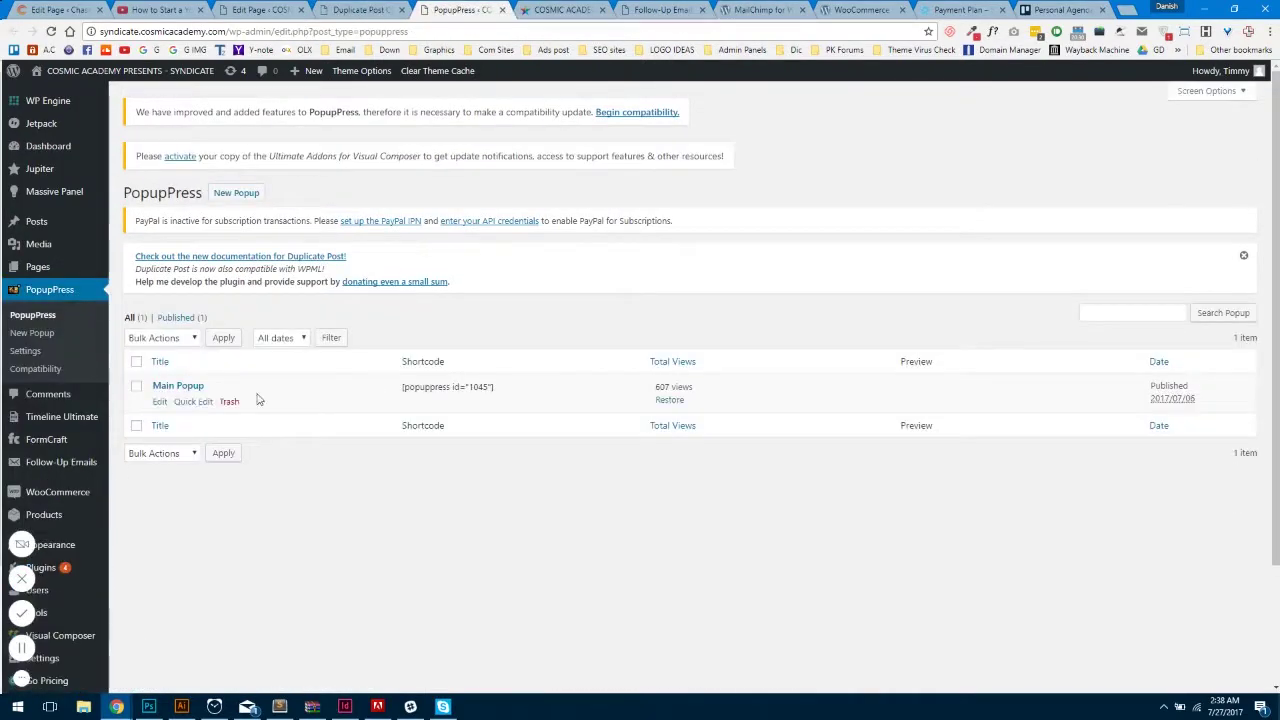
click(53, 32)
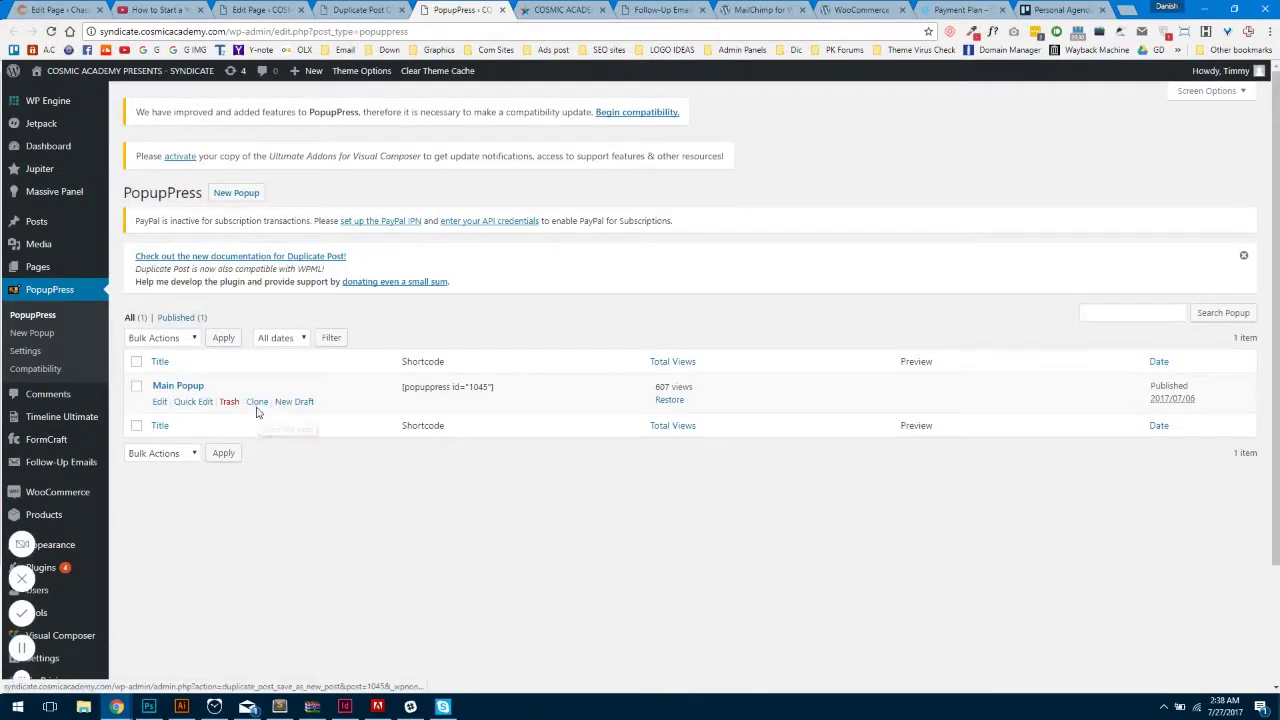
click(257, 411)
key(Print)
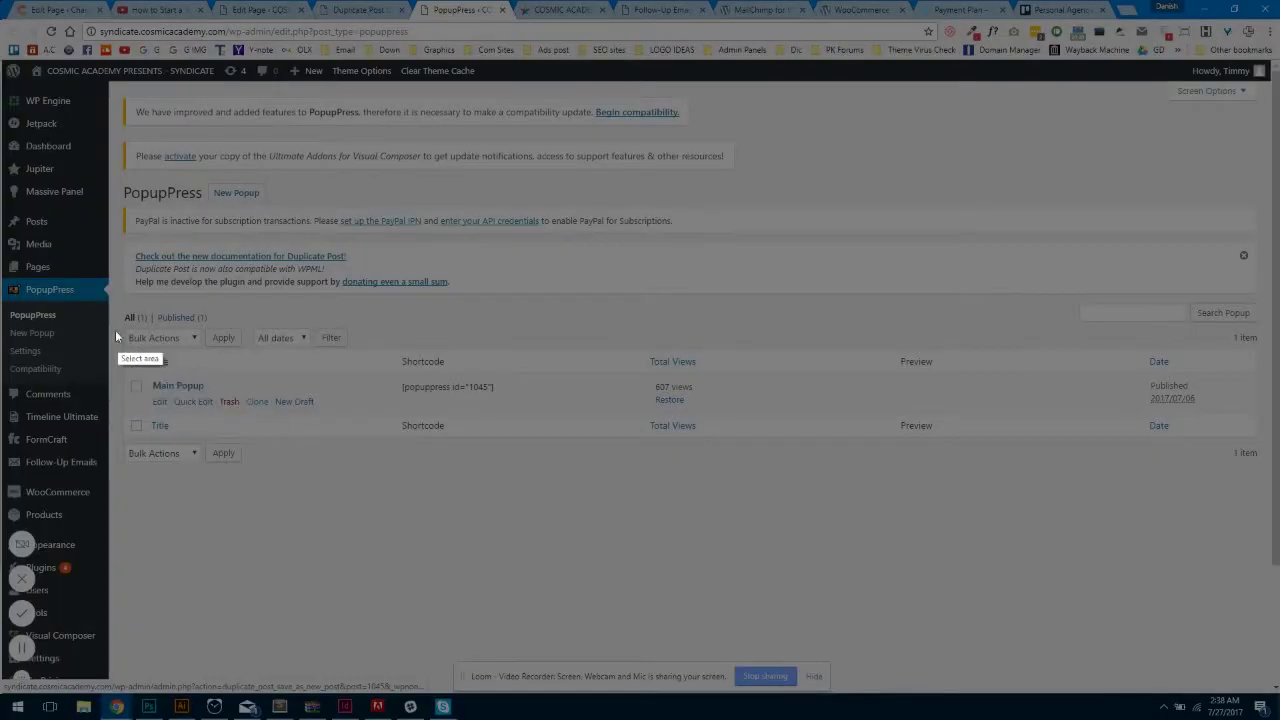
drag(103, 320, 538, 480)
drag(241, 393, 272, 411)
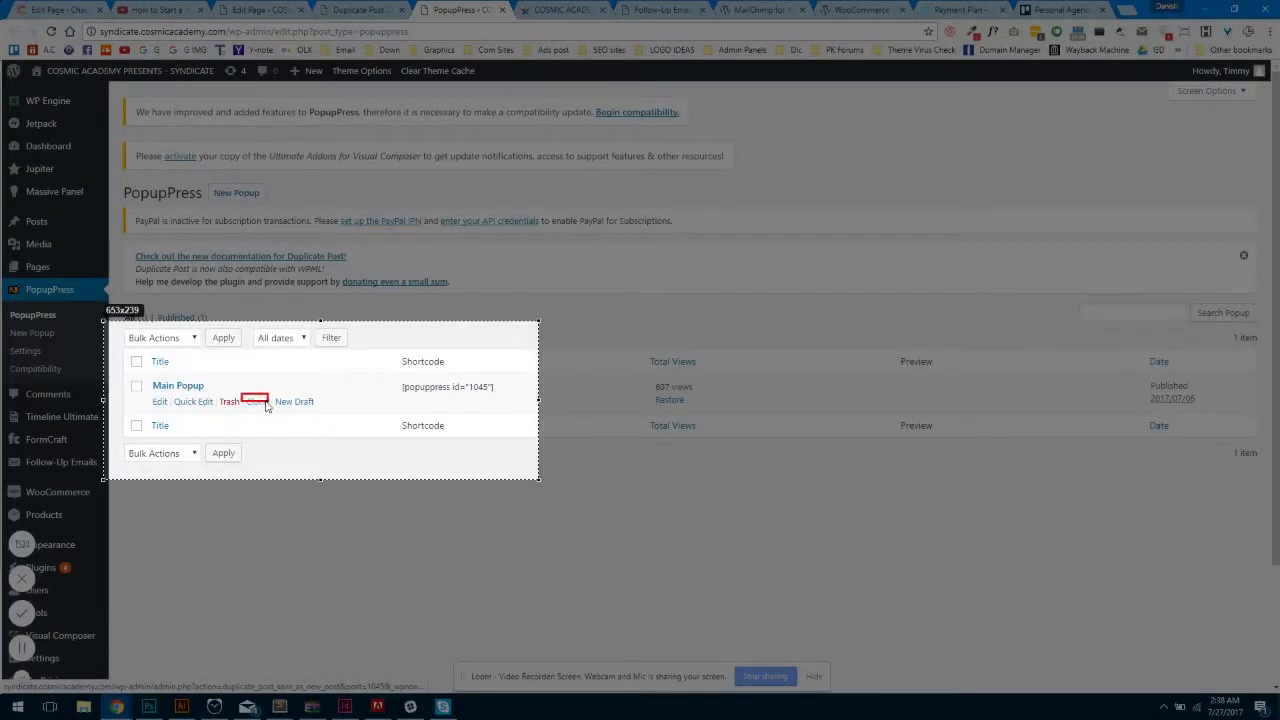
key(ctrl+c)
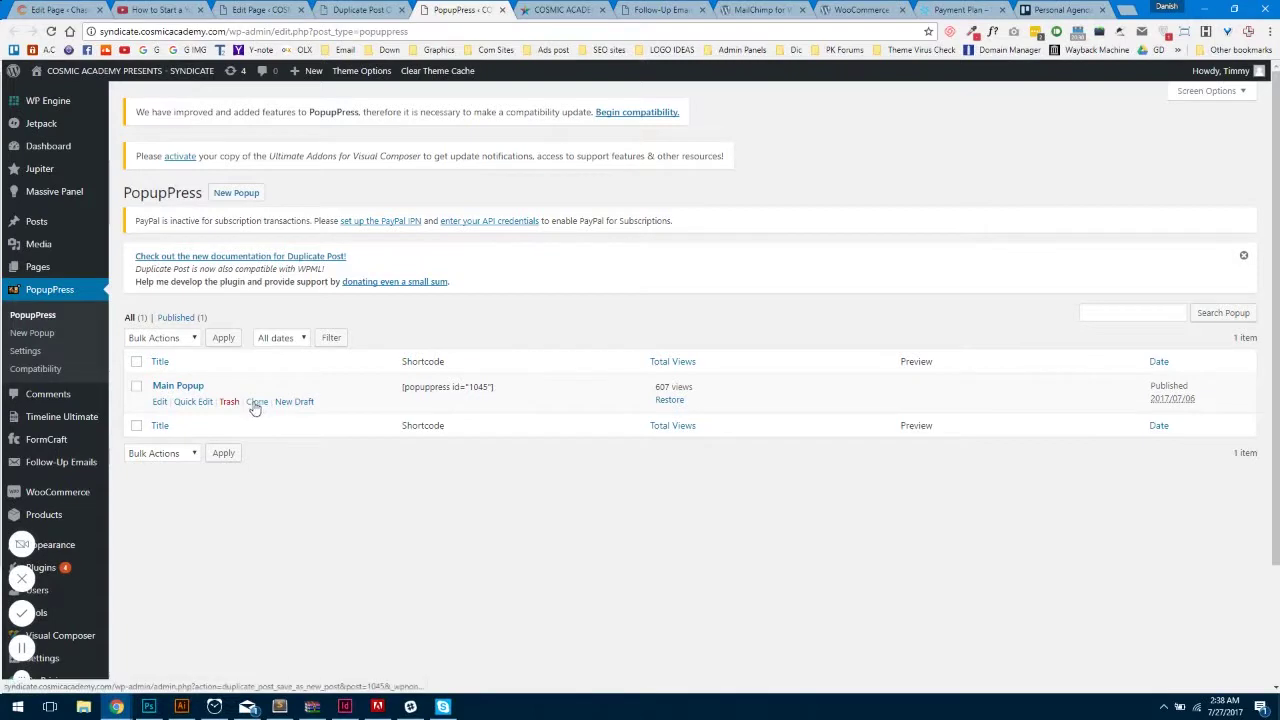
mouse_move(36, 221)
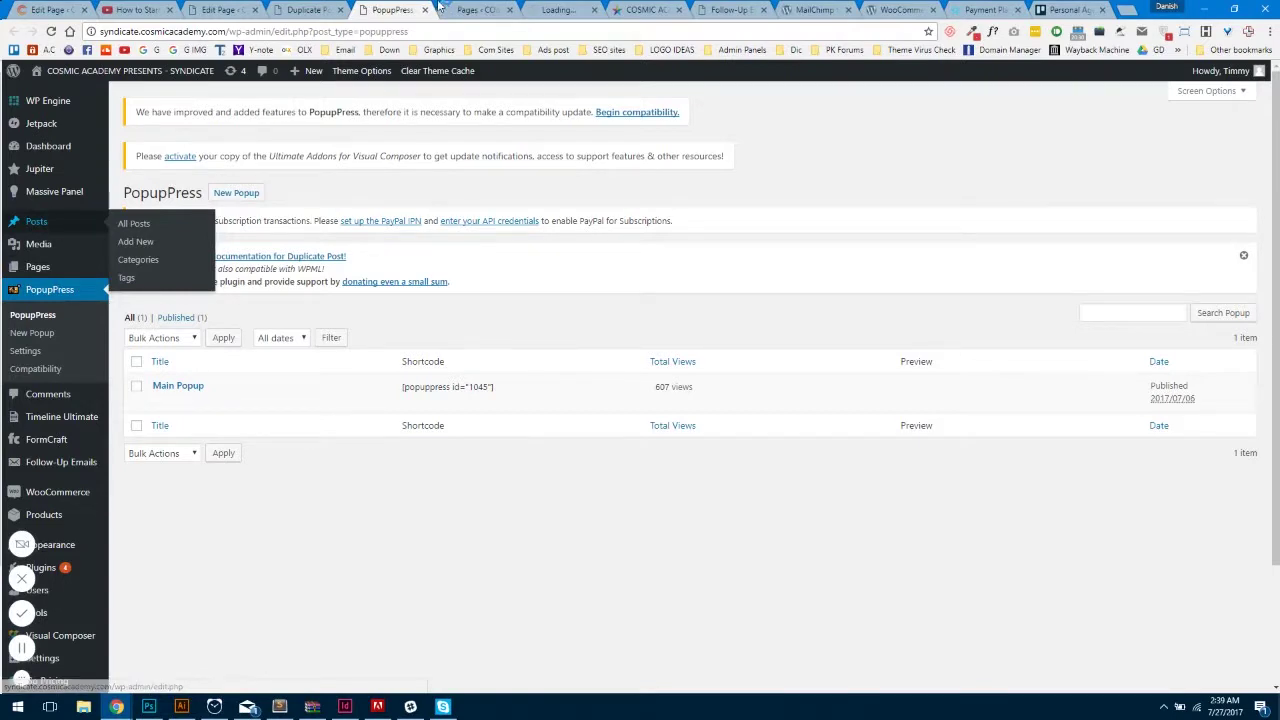
Step: Confirm the Pages list offers Clone actions, then close the Pages tab
click(468, 10)
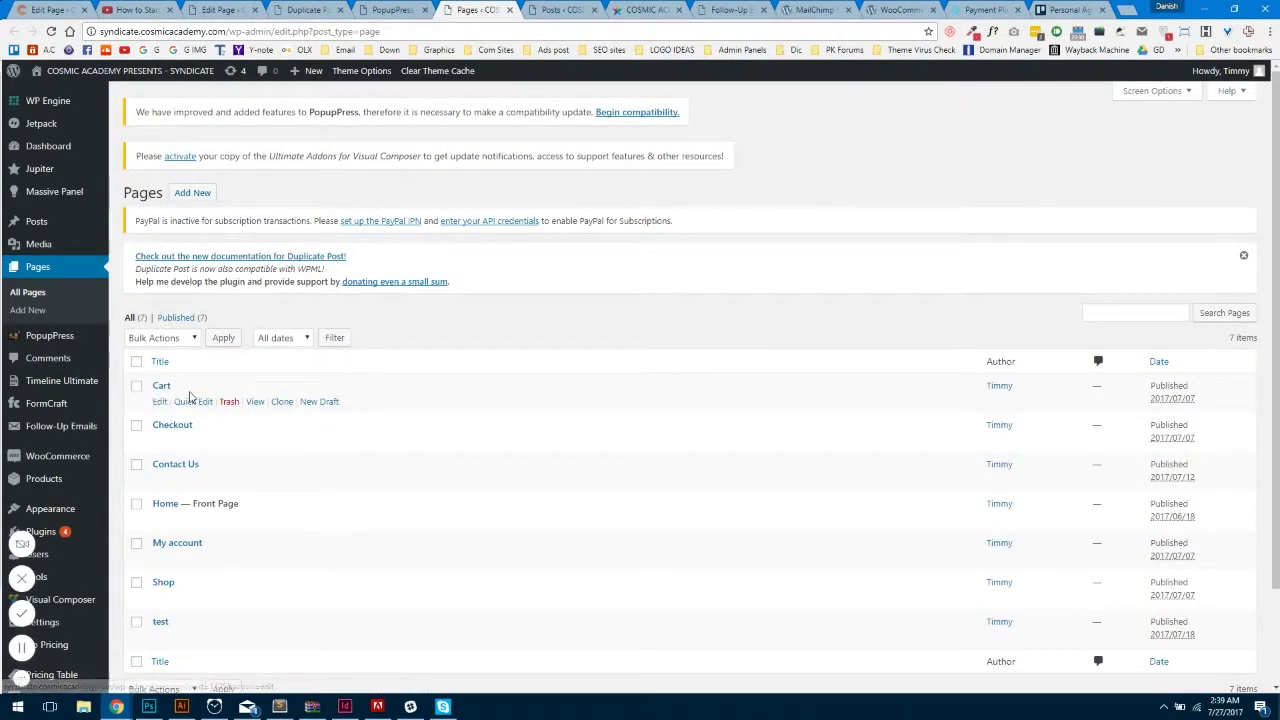
scroll(179, 297, down, 2)
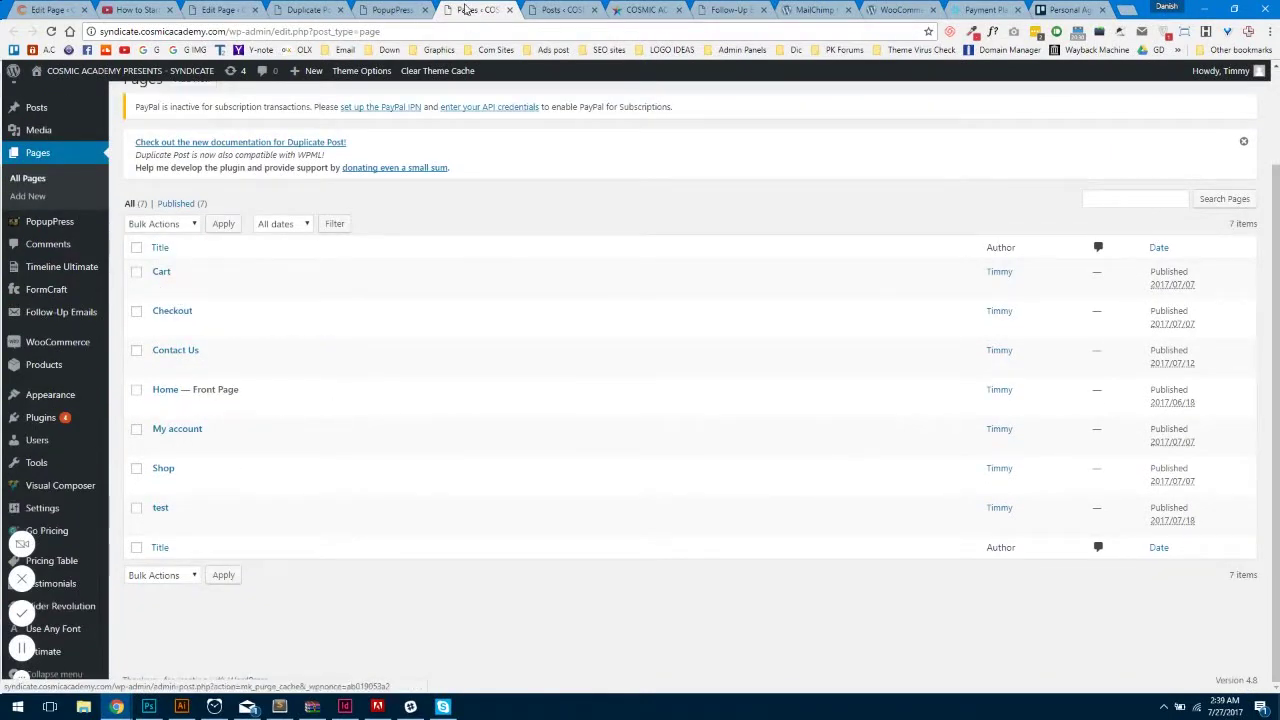
key(ctrl+w)
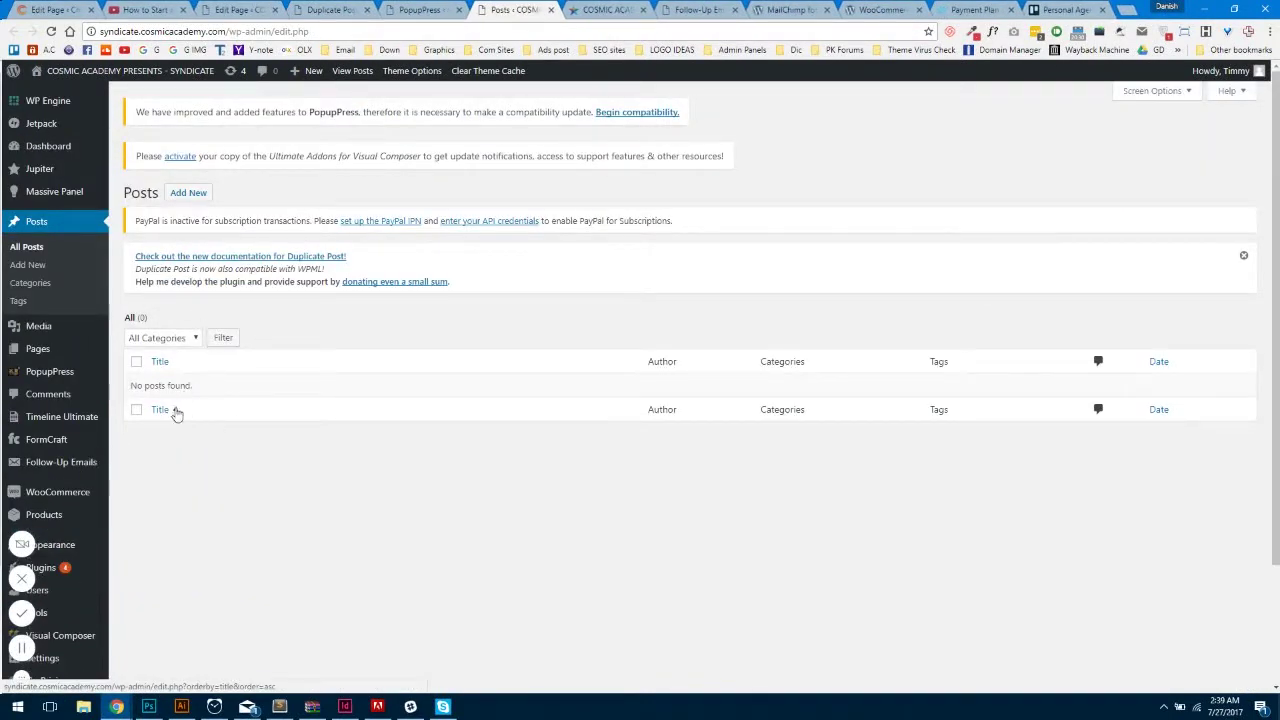